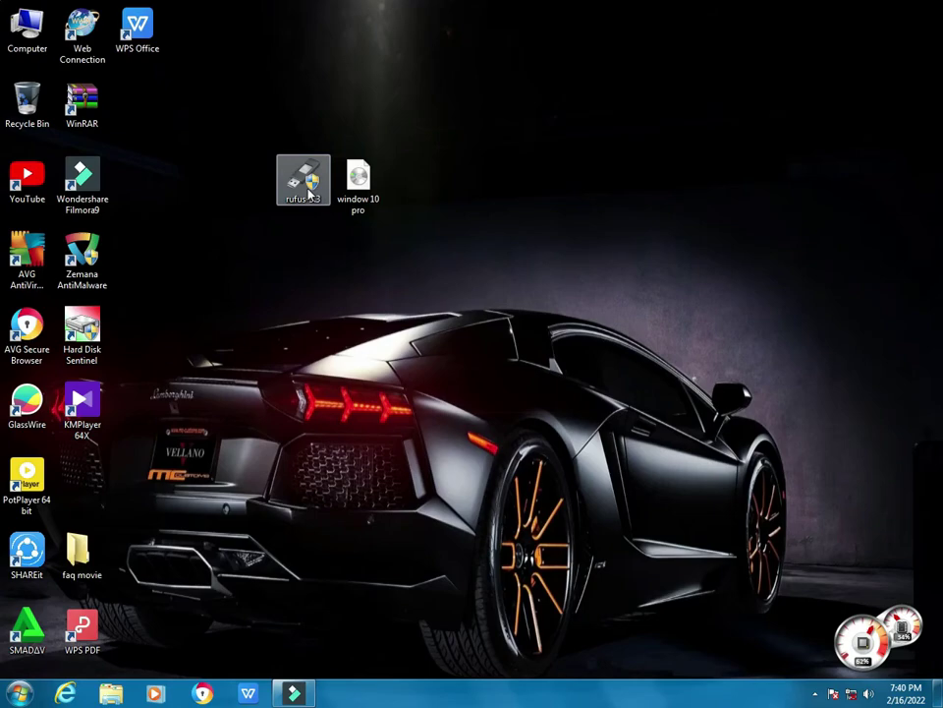
Launch rufus-3.3 from the desktop and move its window clear of the desktop files.
right_click(308, 194)
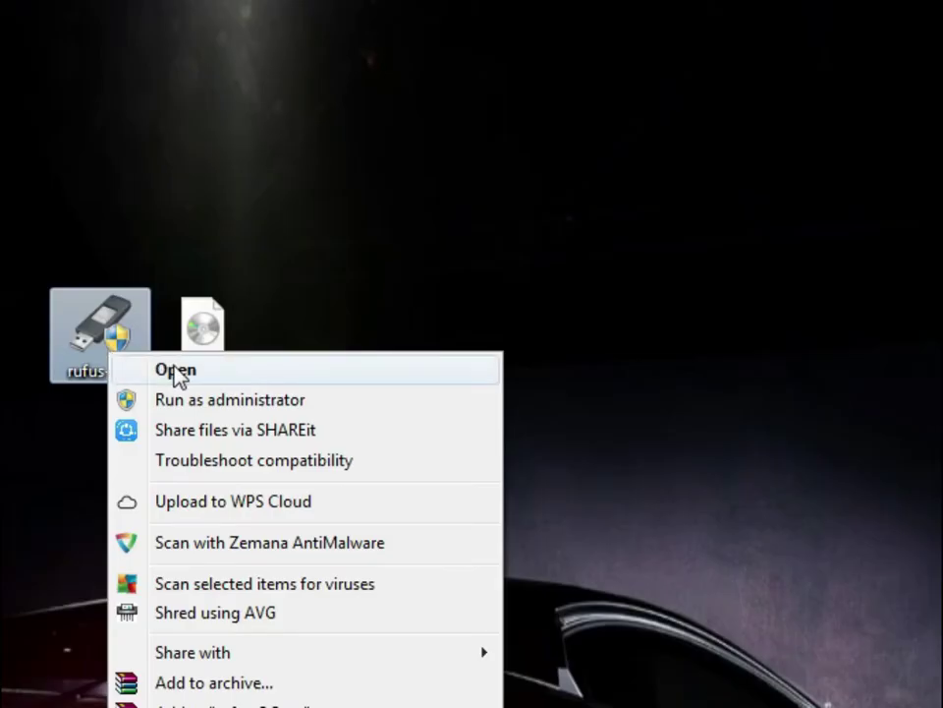
left_click(177, 373)
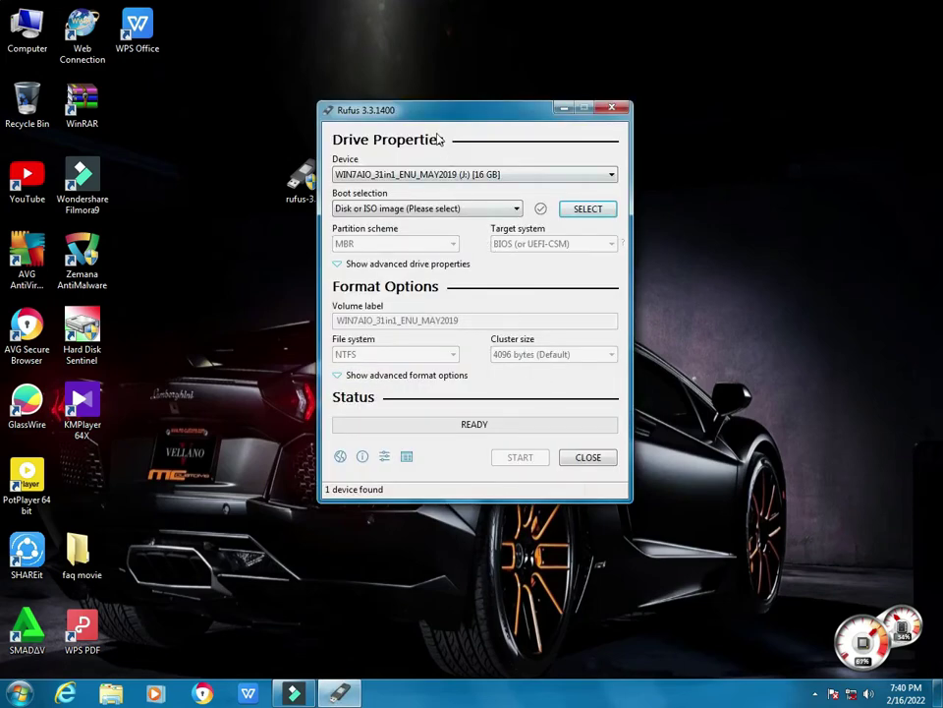
left_click_drag(420, 110, 246, 229)
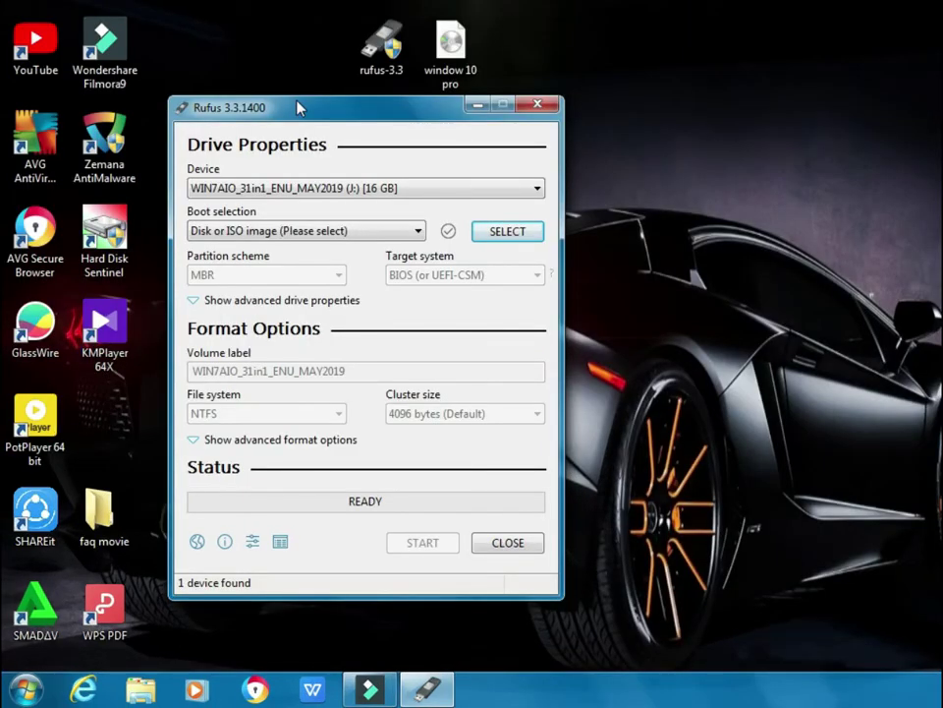
Try MS-DOS as the boot selection and return it to Disk or ISO image.
left_click(371, 234)
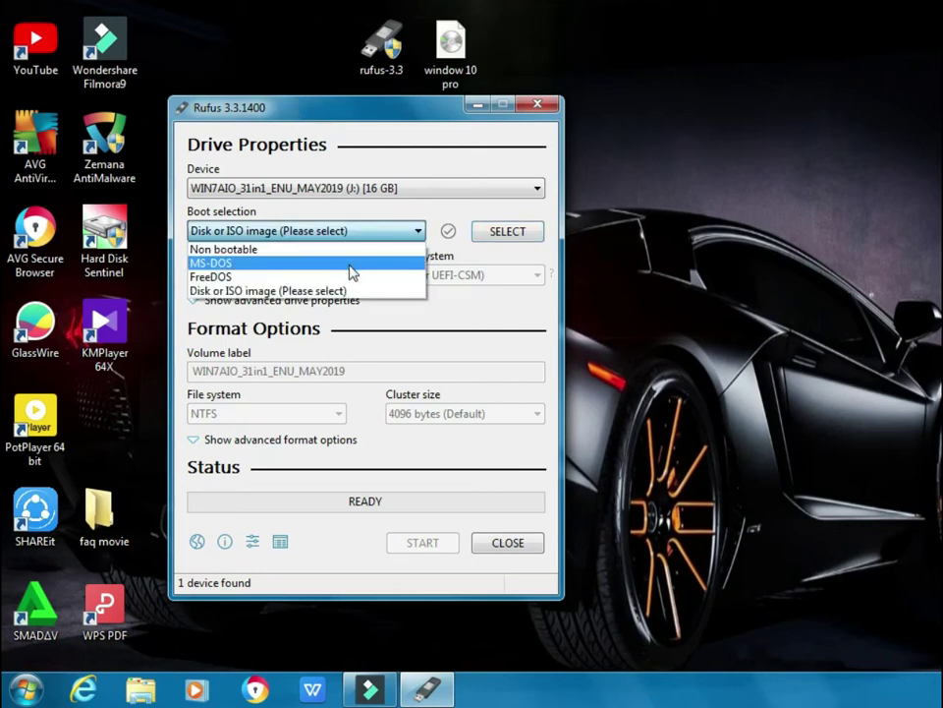
left_click(355, 265)
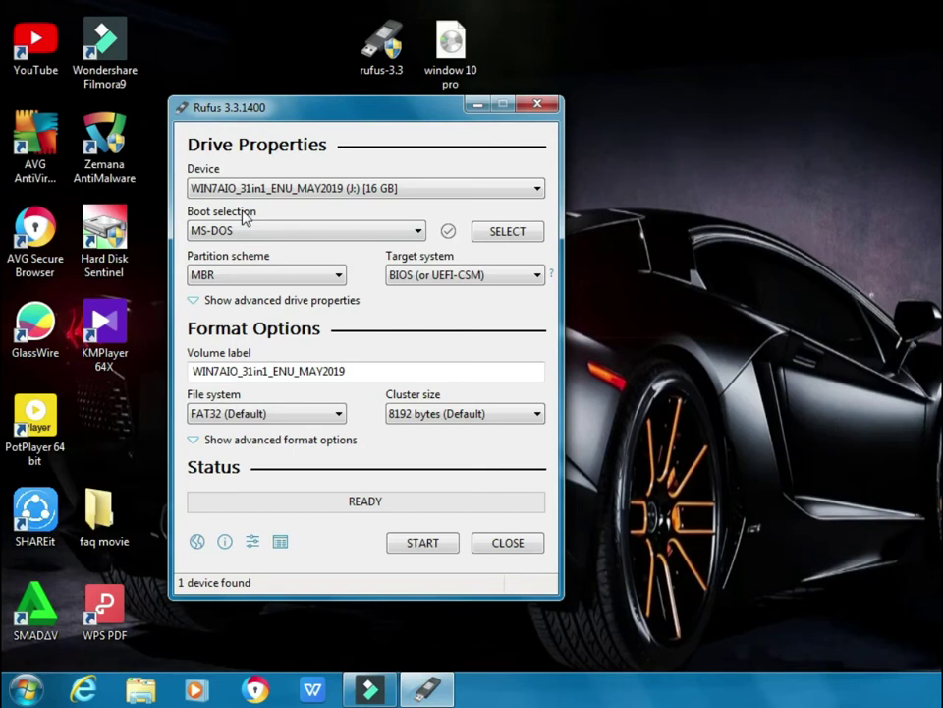
left_click(300, 234)
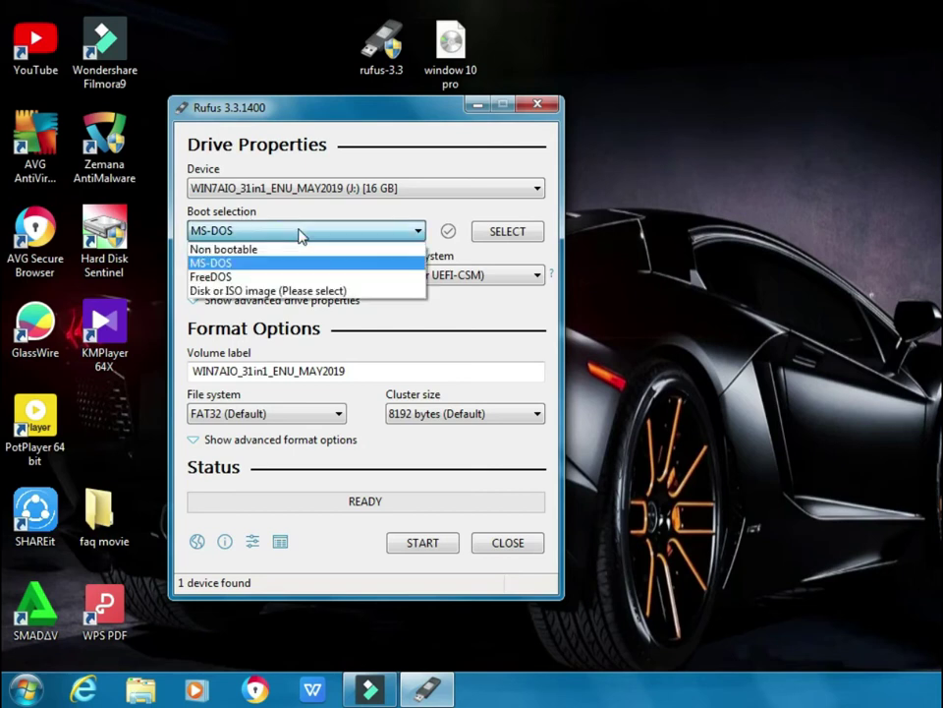
left_click(298, 291)
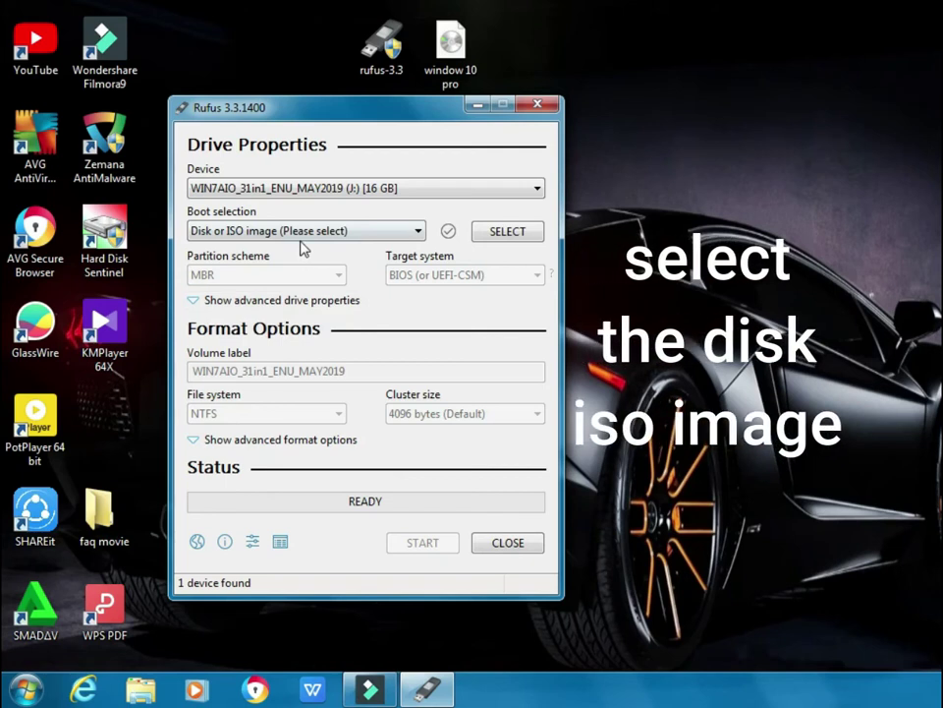
Browse for a boot image, return to the Desktop folder after viewing Local Disk (C:), and select window 10 pro.
left_click(505, 232)
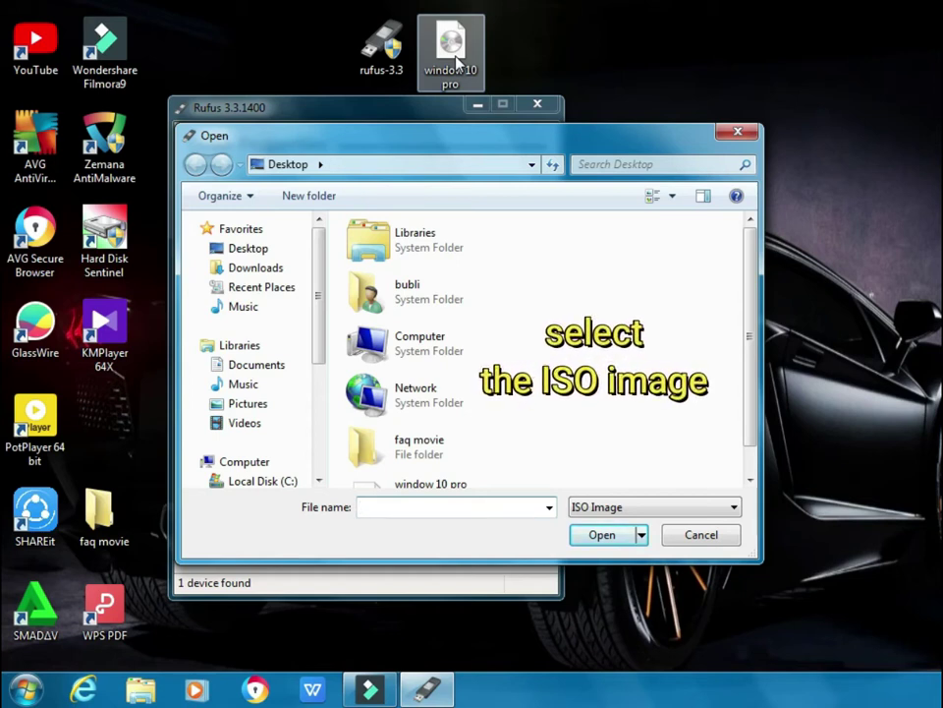
left_click(272, 252)
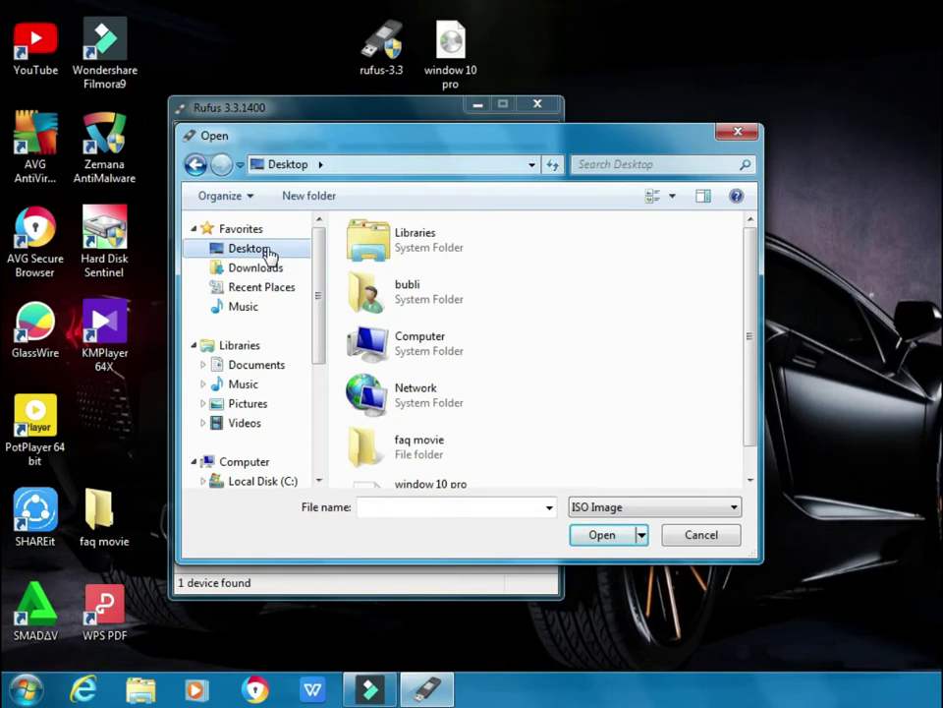
left_click(292, 483)
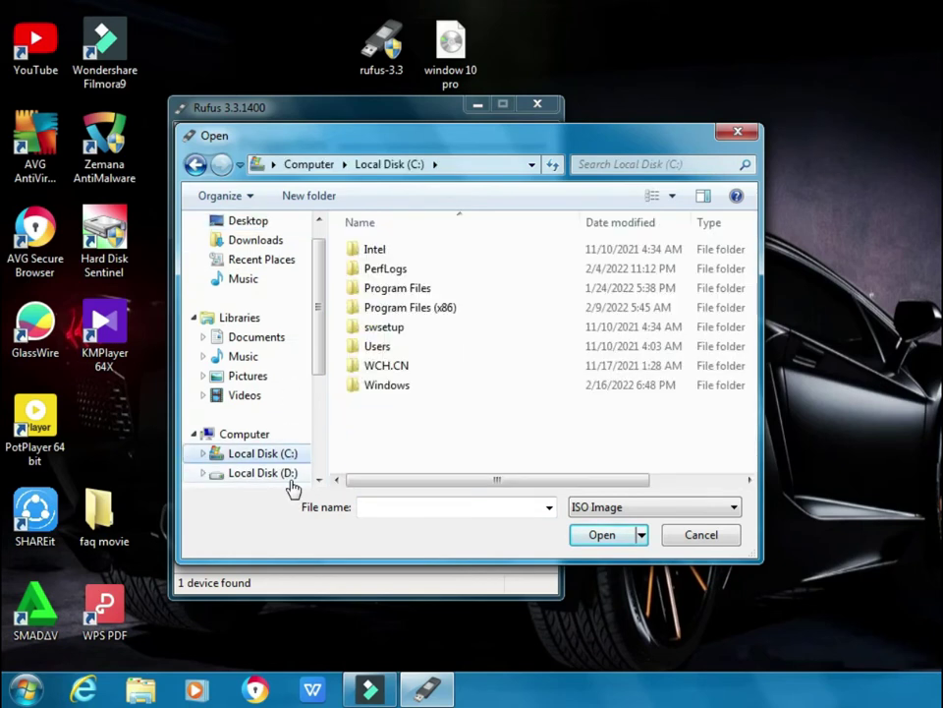
left_click(274, 230)
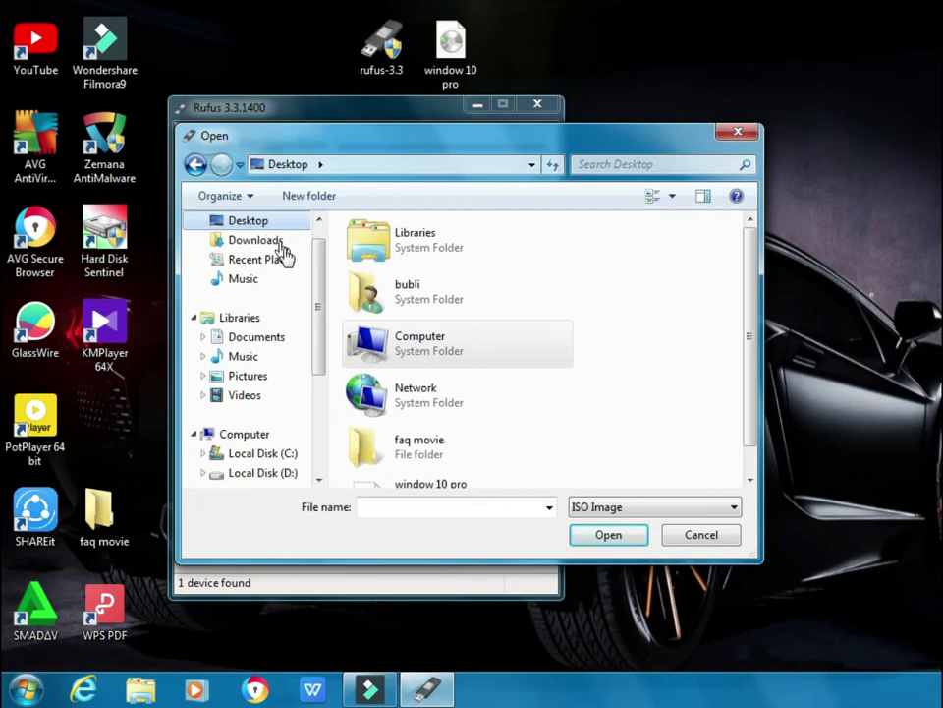
scroll(582, 430, "down", 2)
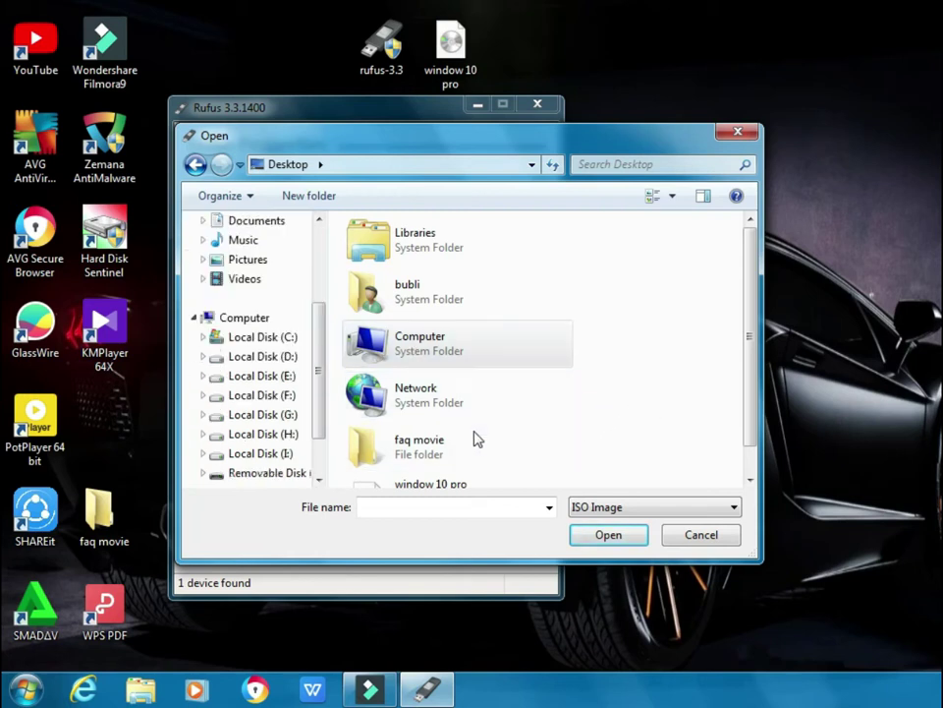
left_click(459, 485)
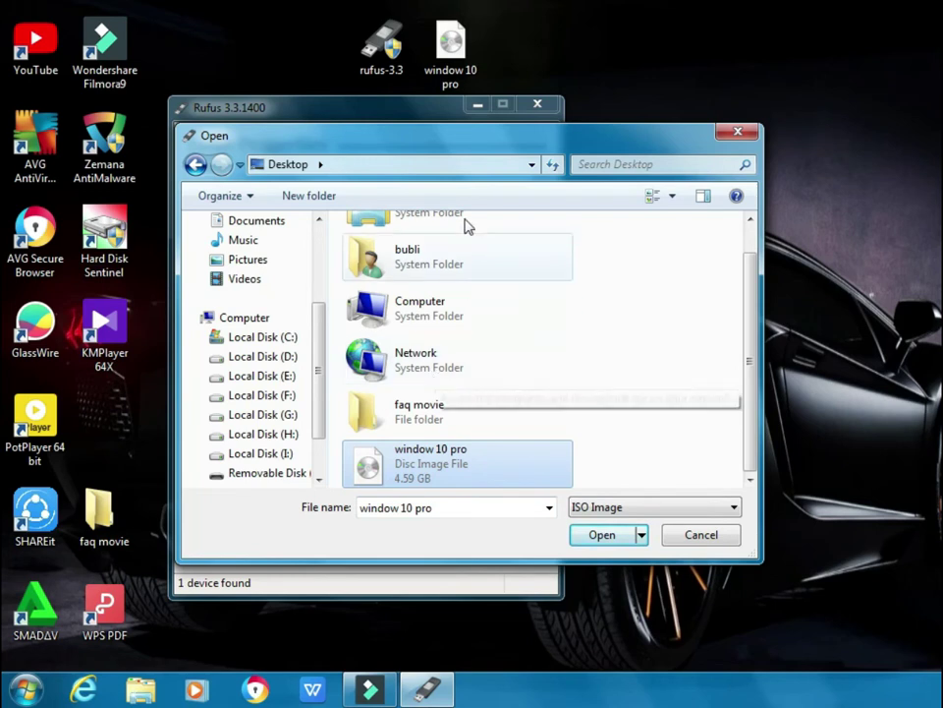
left_click_drag(462, 148, 359, 138)
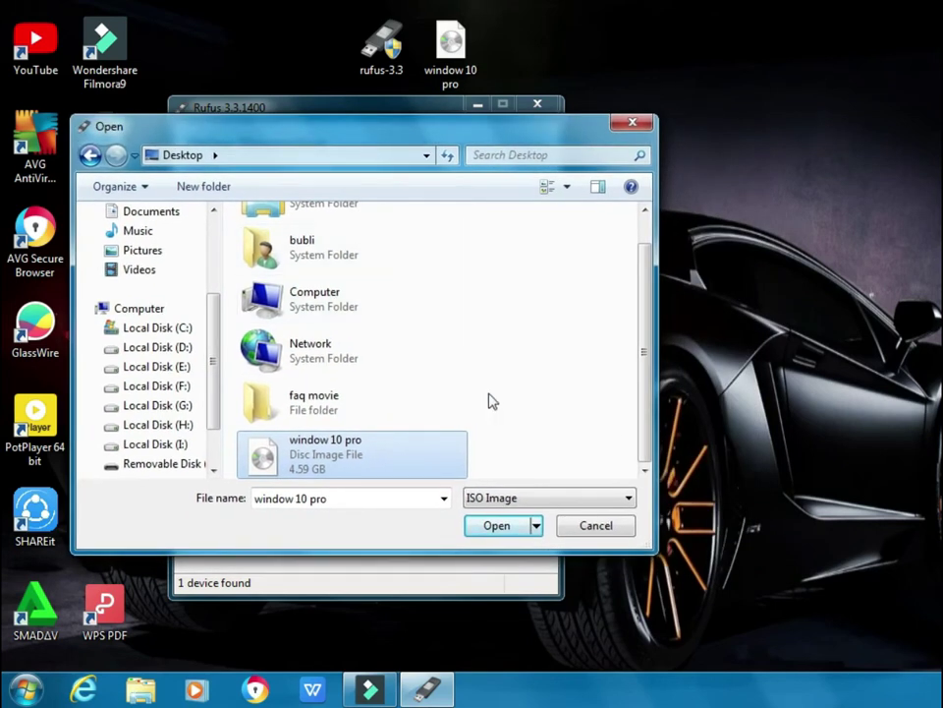
Check the All files filter, restore it to ISO Image, and load window 10 pro as the boot image.
left_click(531, 507)
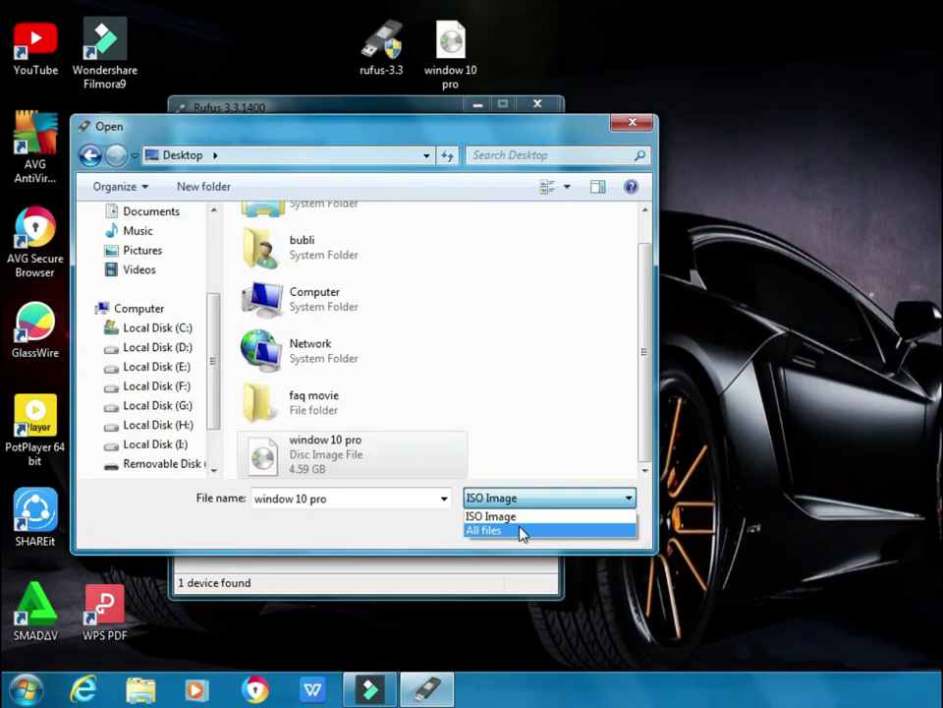
left_click(521, 530)
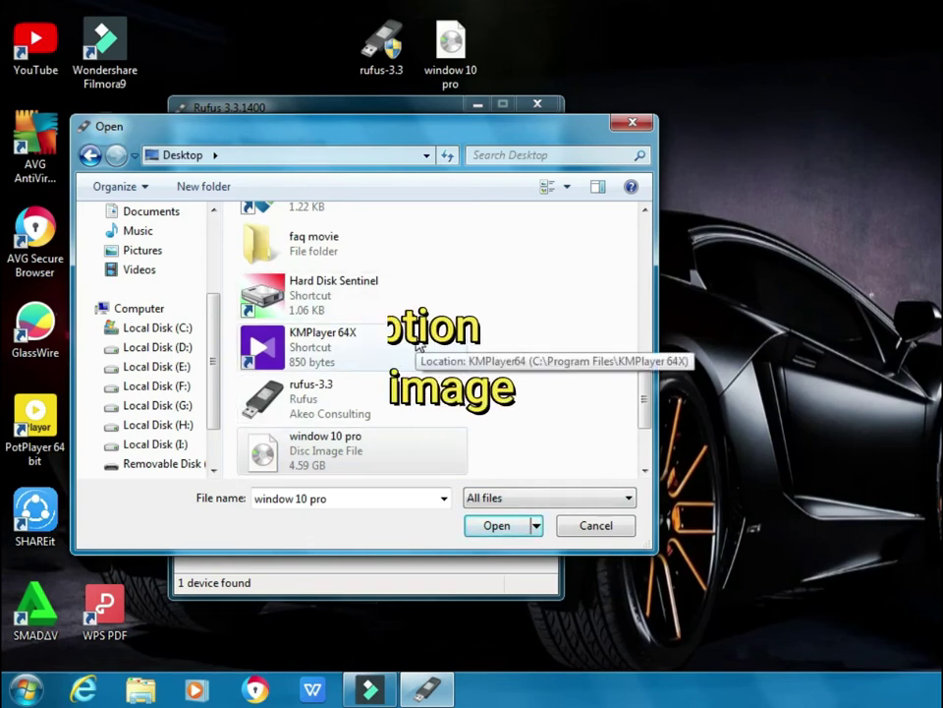
left_click(512, 497)
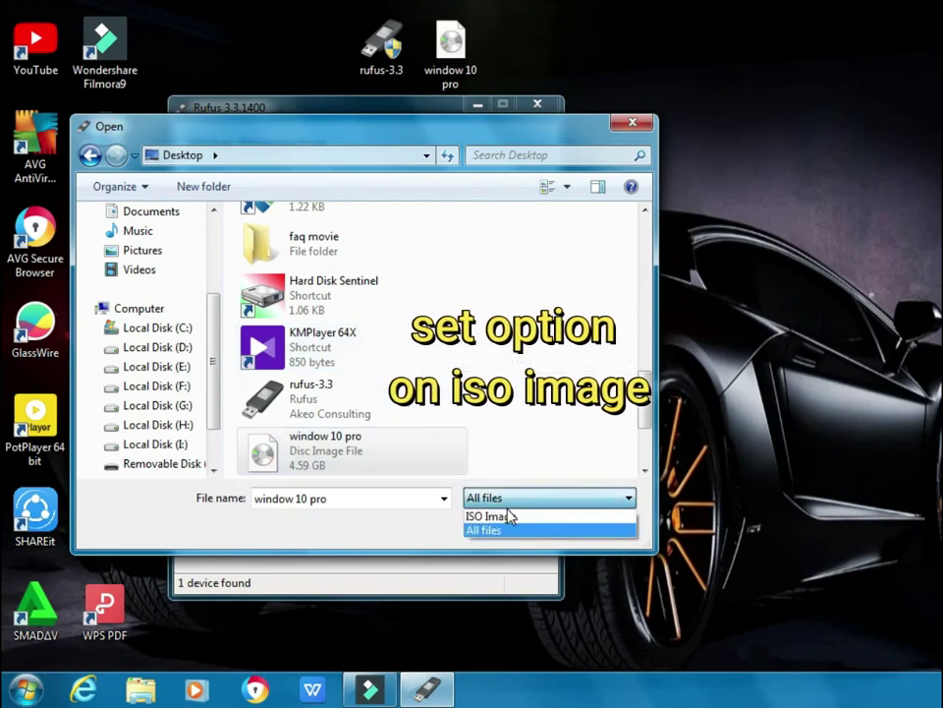
left_click(509, 518)
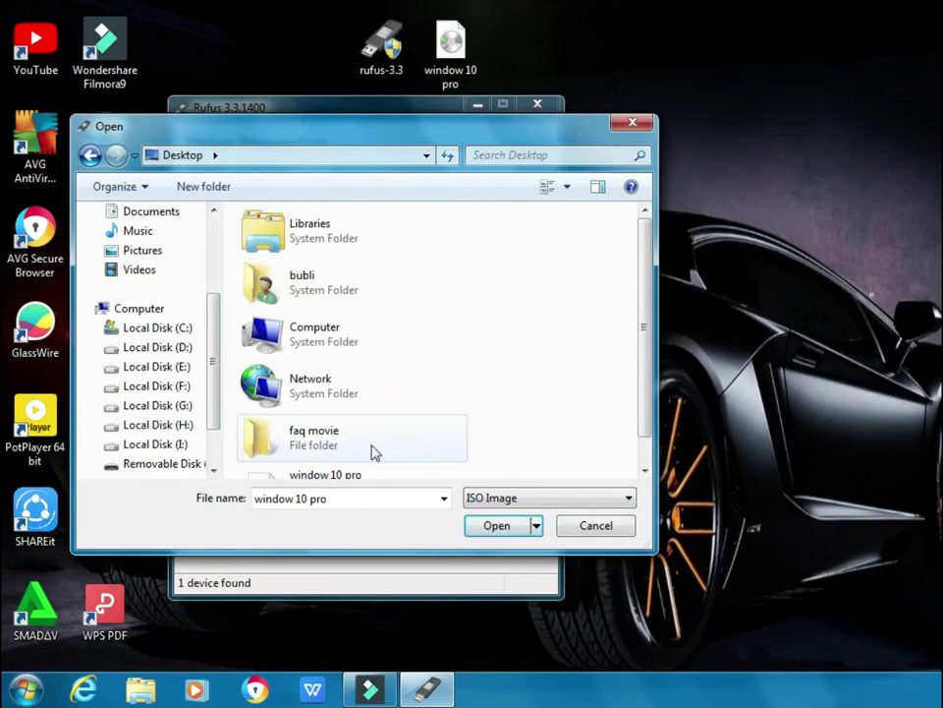
left_click(366, 477)
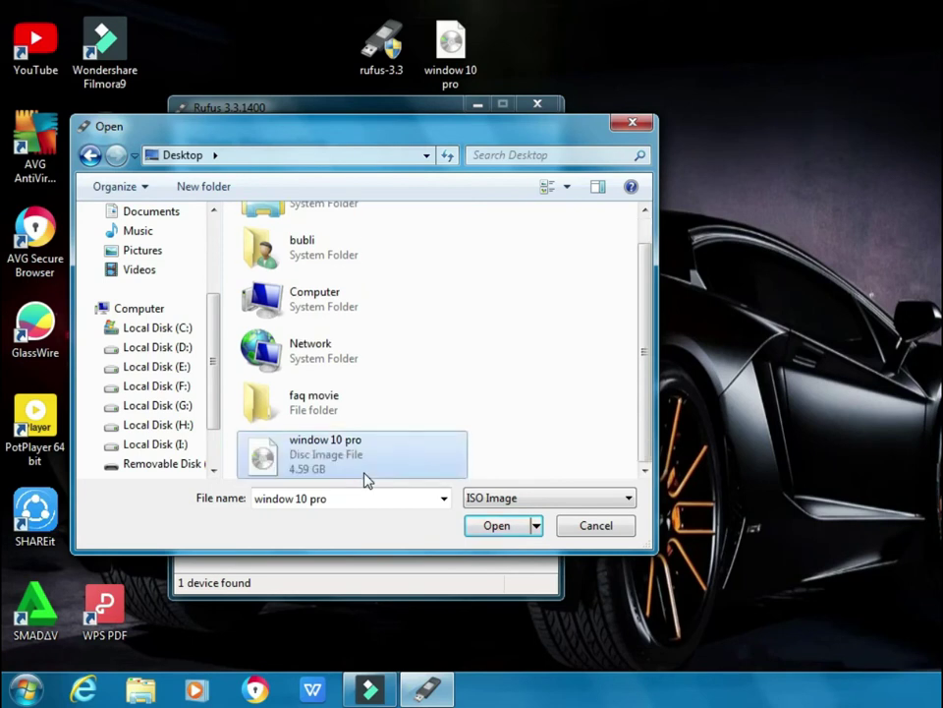
left_click(472, 533)
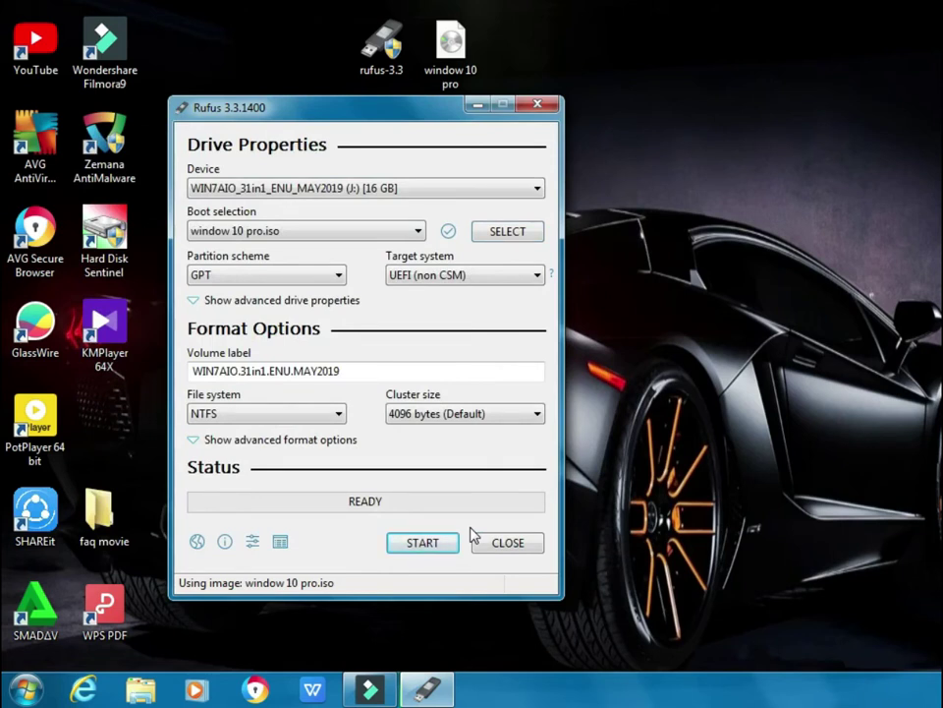
Compare the partition schemes, set the scheme to MBR, and choose NTFS as the file system.
left_click(301, 275)
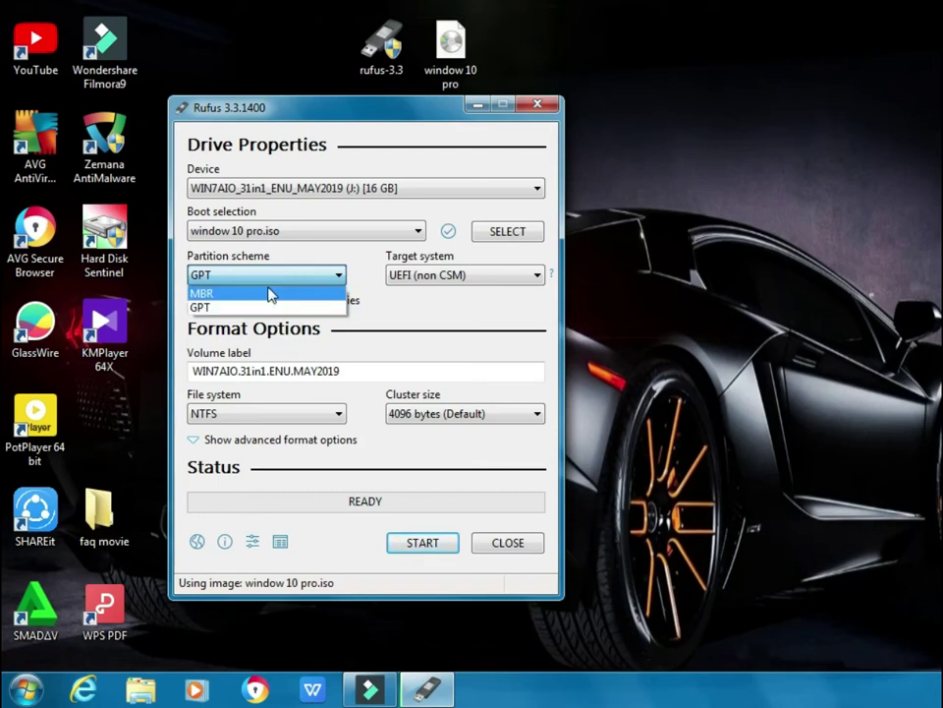
left_click(270, 293)
left_click(337, 277)
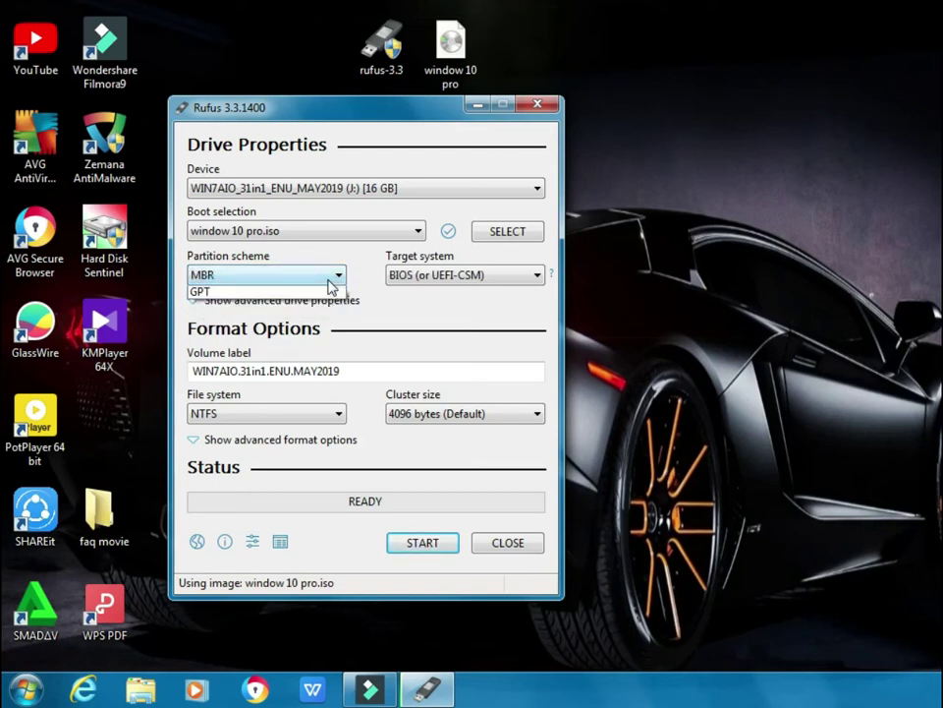
left_click(299, 306)
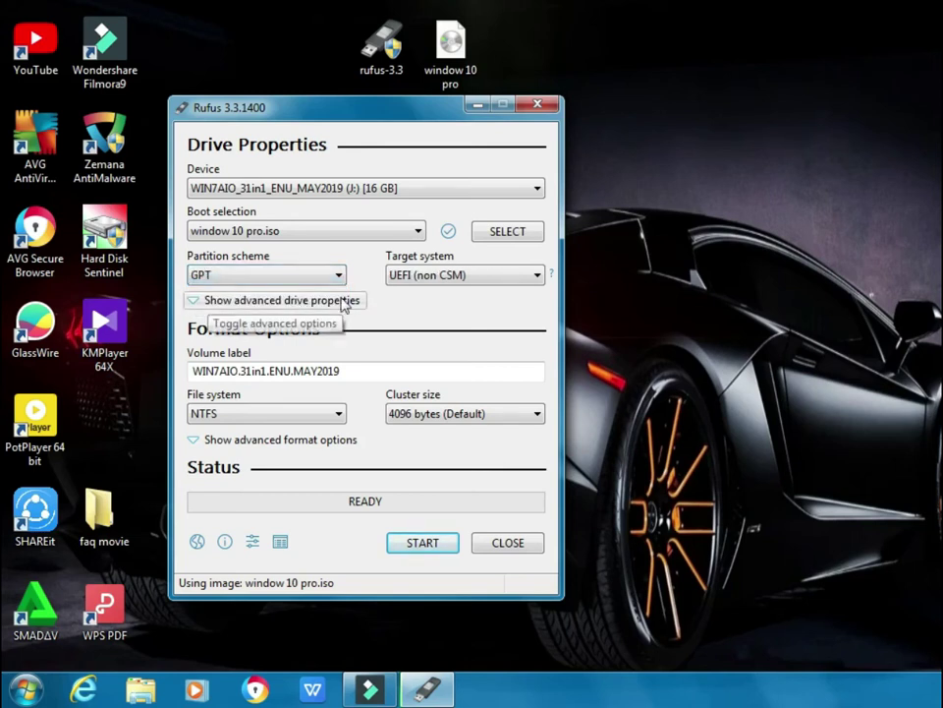
left_click(340, 277)
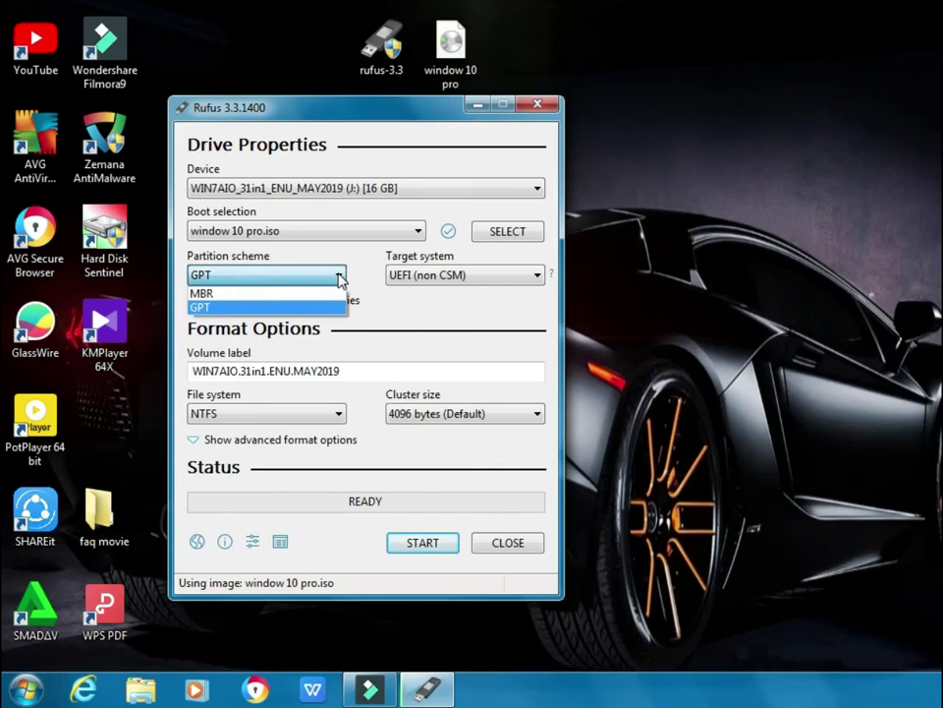
left_click(328, 293)
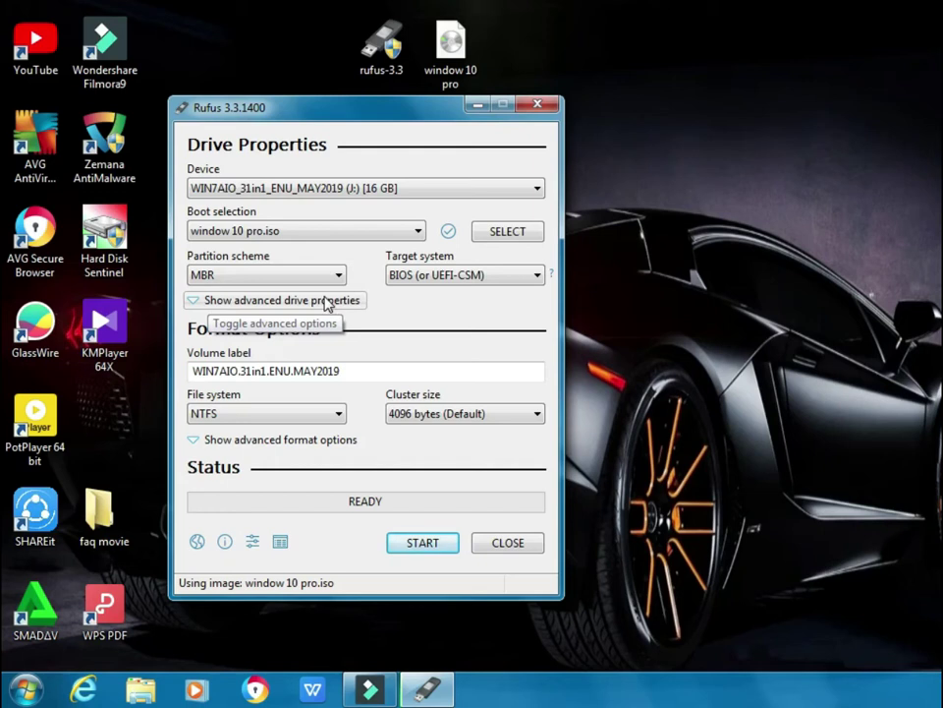
left_click(298, 423)
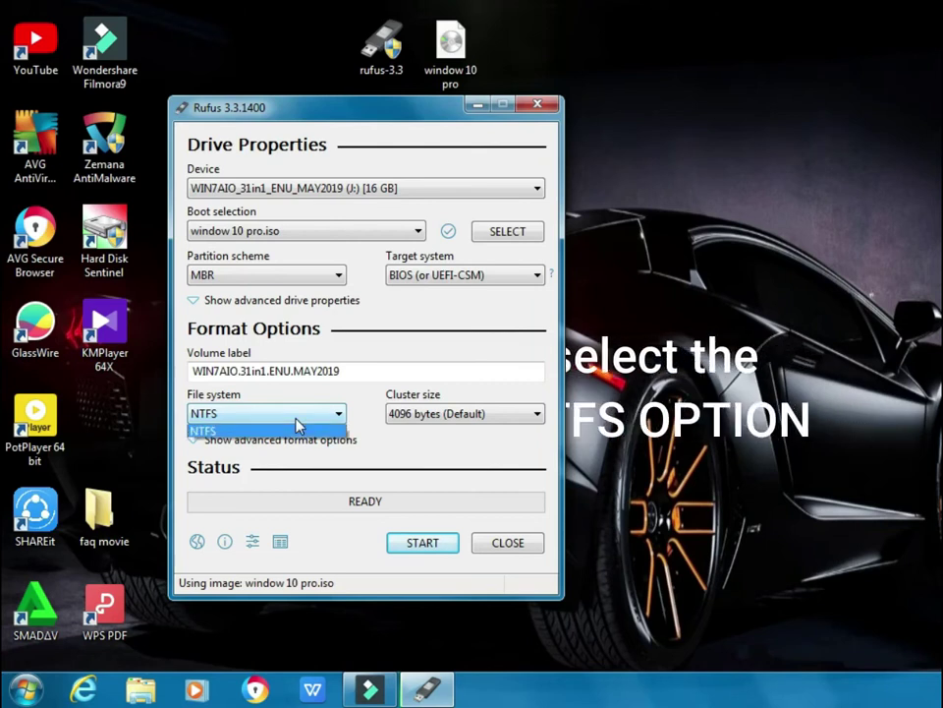
left_click(297, 421)
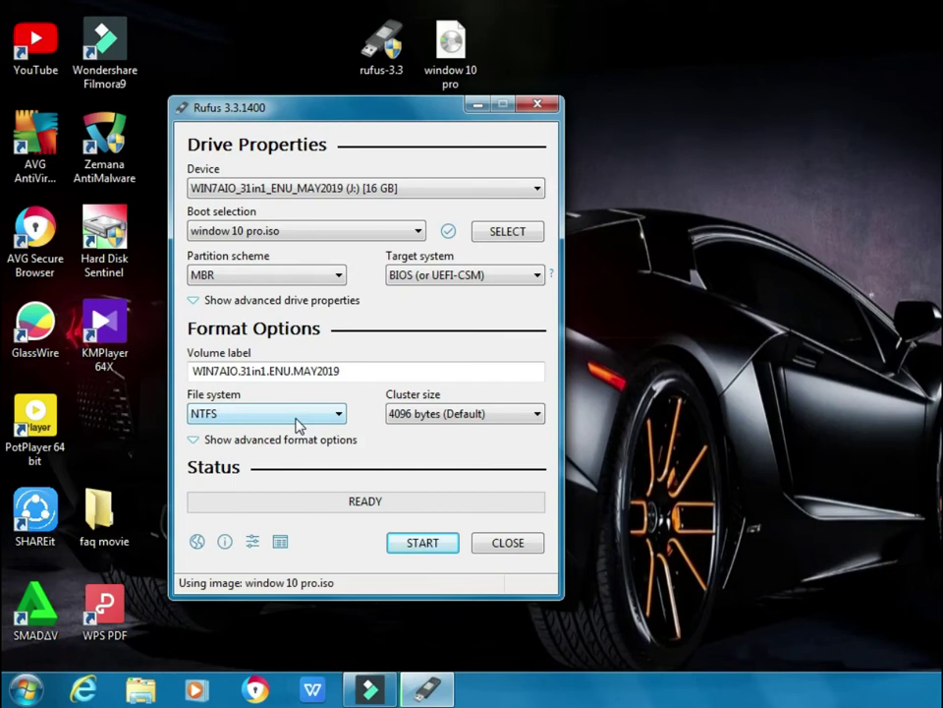
Start writing the image to the 16 GB USB drive (J:) and accept that all its data is erased.
left_click(402, 543)
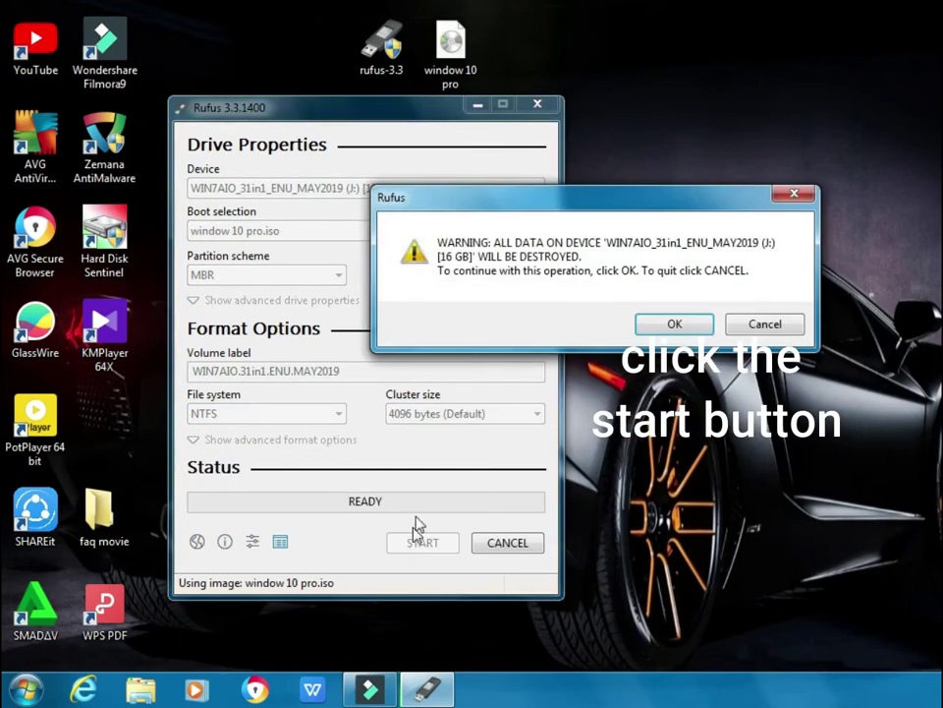
left_click_drag(537, 209, 346, 202)
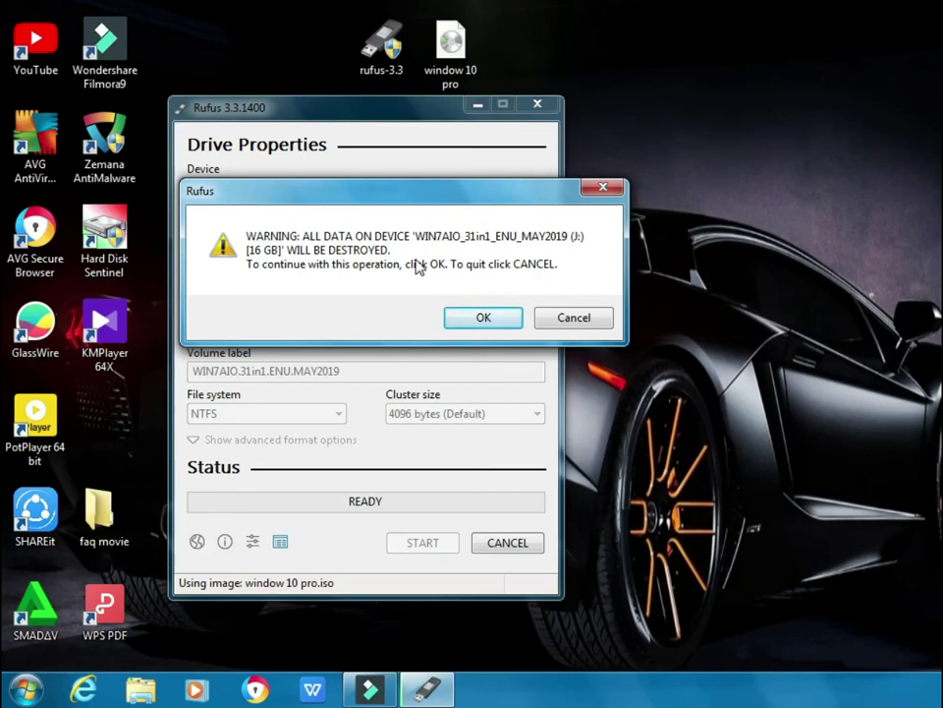
left_click(468, 324)
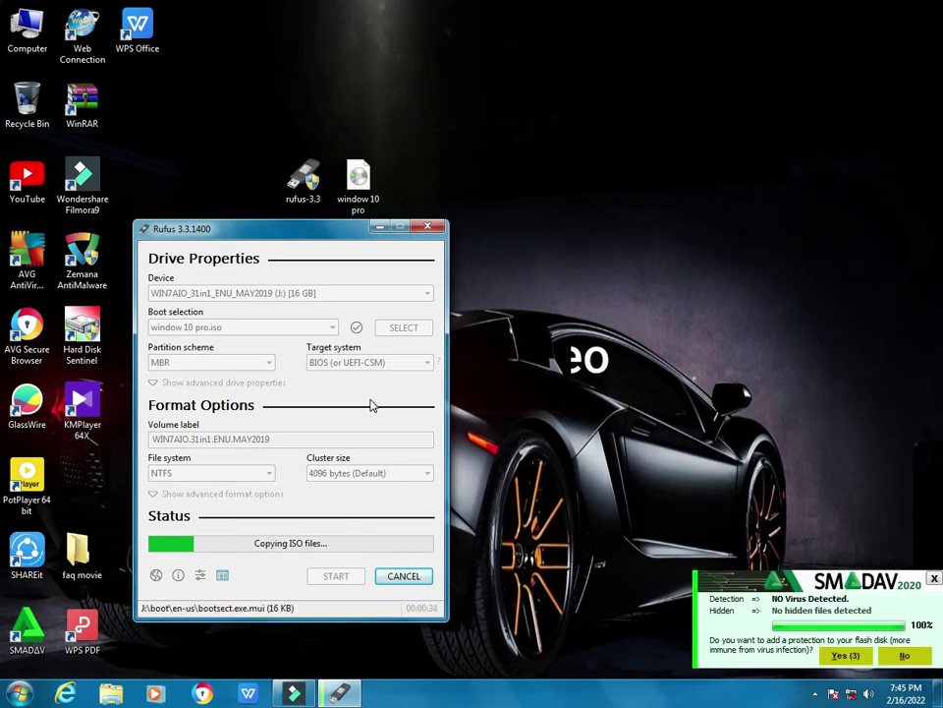
left_click(816, 696)
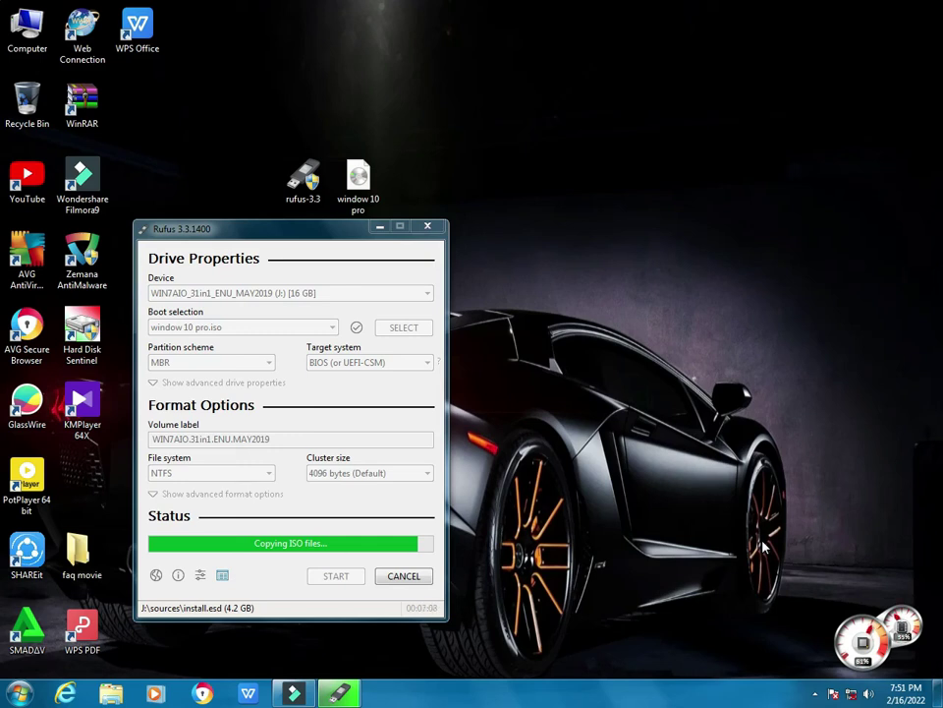
left_click(660, 192)
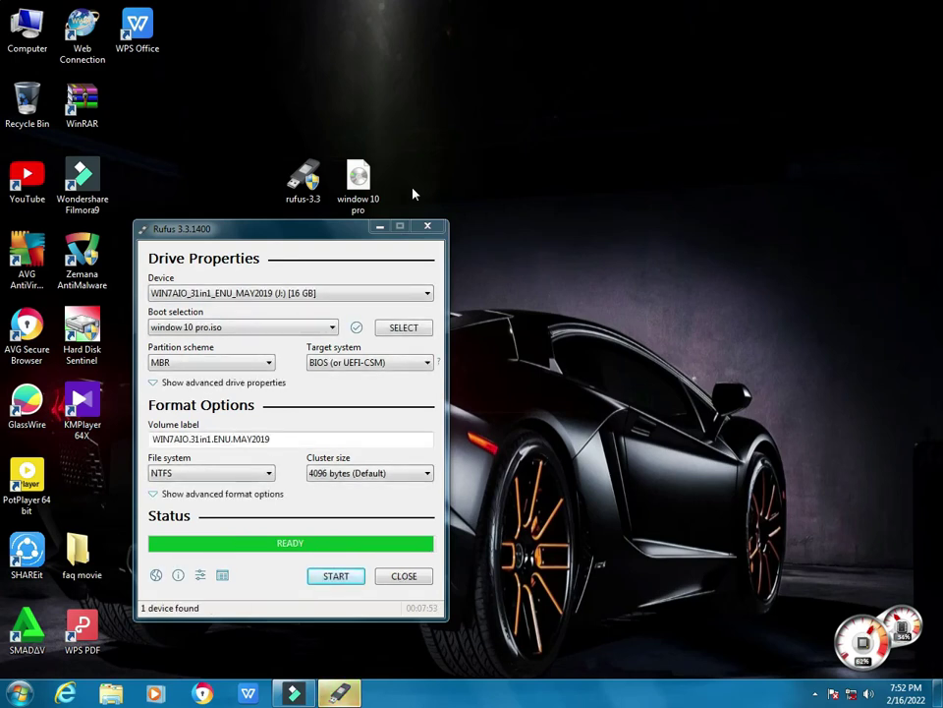
Close Rufus, check Removable Disk (J:) in the Computer window, and close that window.
left_click(413, 583)
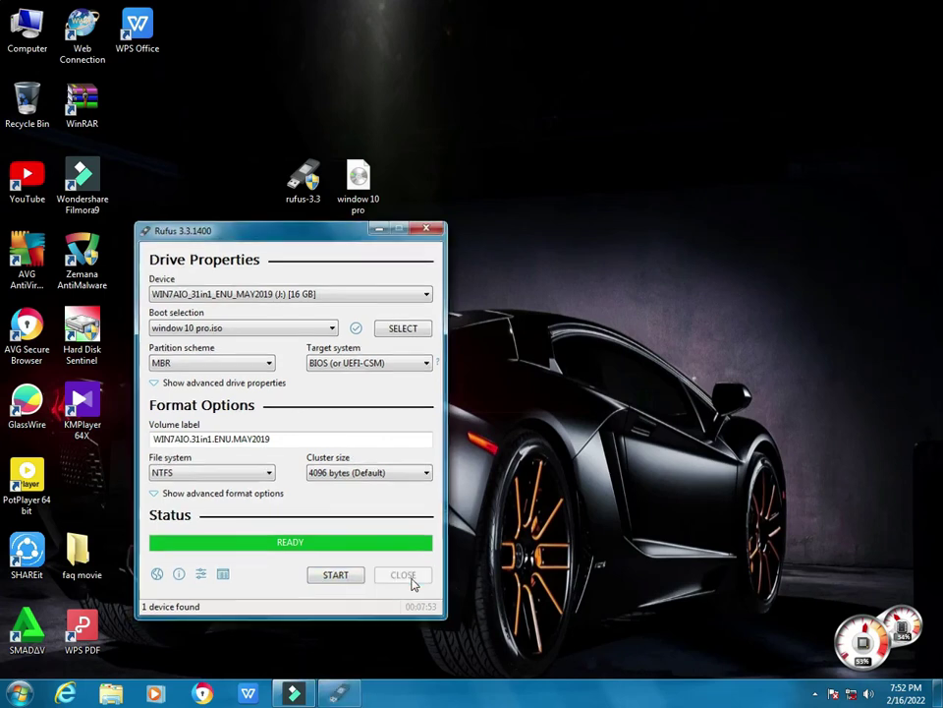
double_click(30, 21)
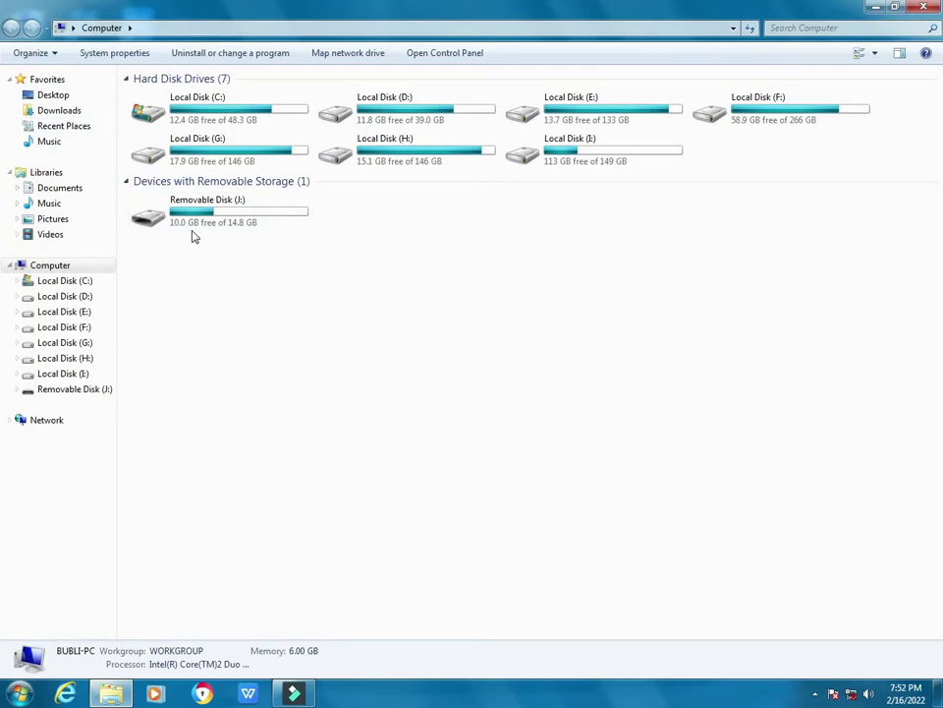
left_click(924, 6)
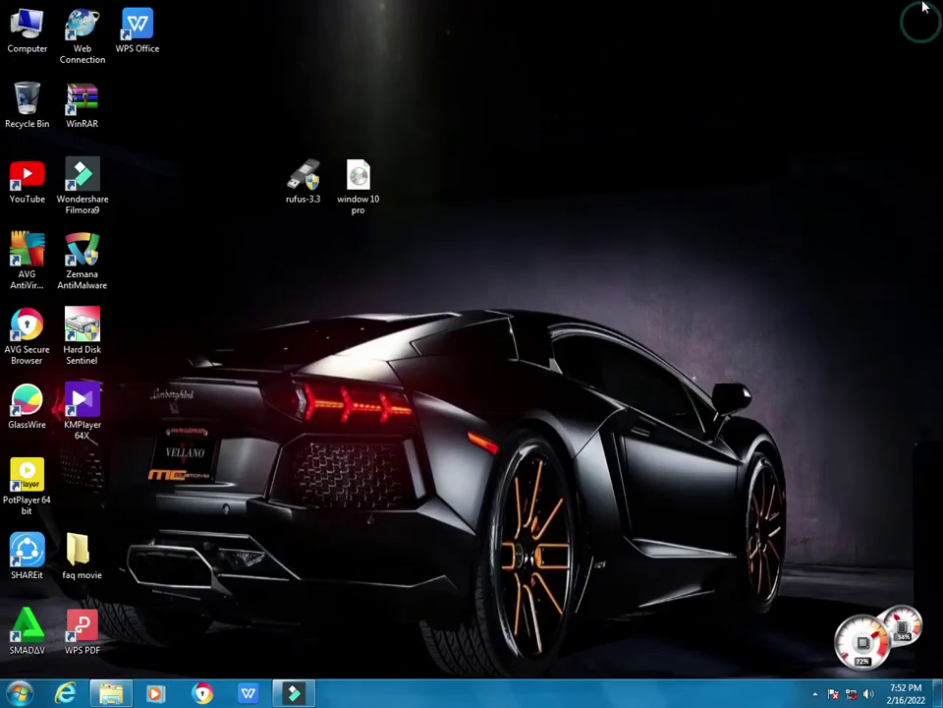
Safely eject the Disk 2.0 USB drive, Removable Disk (J:).
left_click(814, 694)
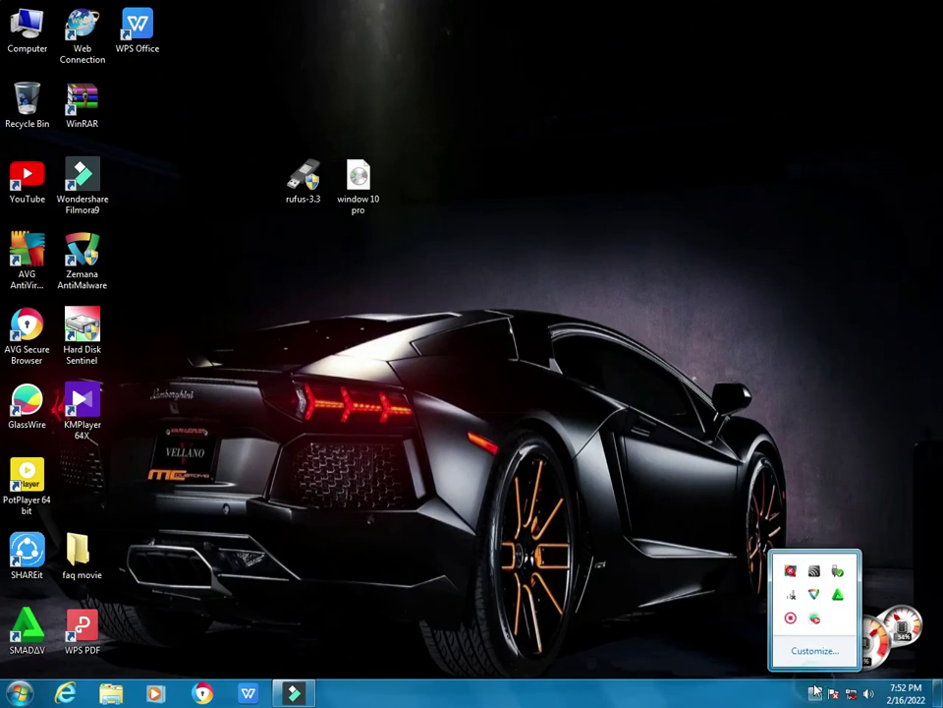
left_click(837, 578)
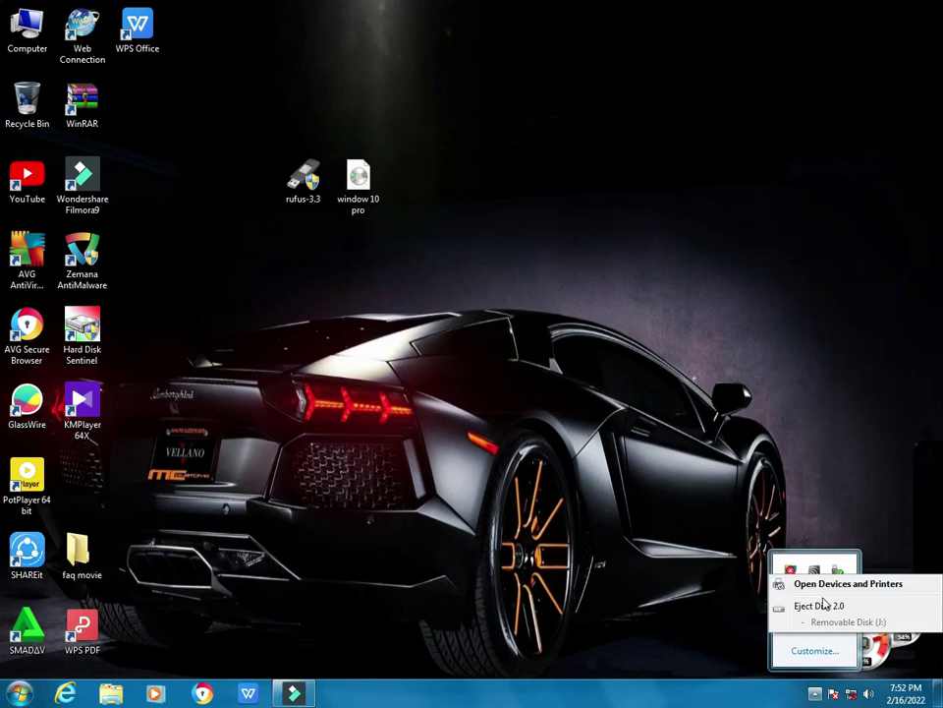
left_click(821, 607)
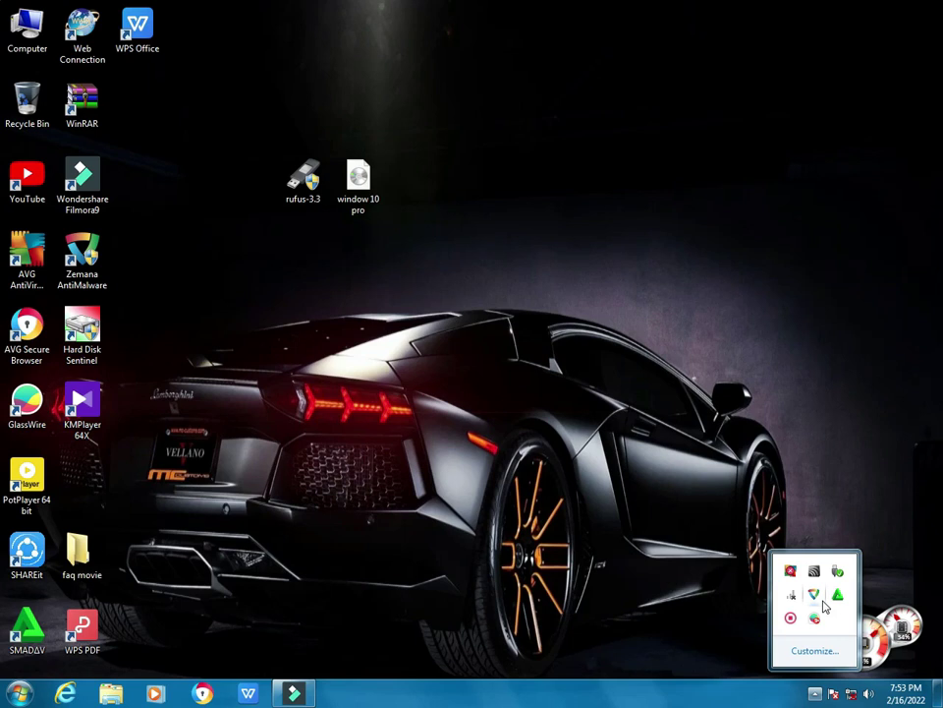
left_click(823, 601)
Open Removable Disk (J:) from the Computer window, check the Windows setup files on it, and return to the drive overview.
right_click(25, 22)
left_click(47, 37)
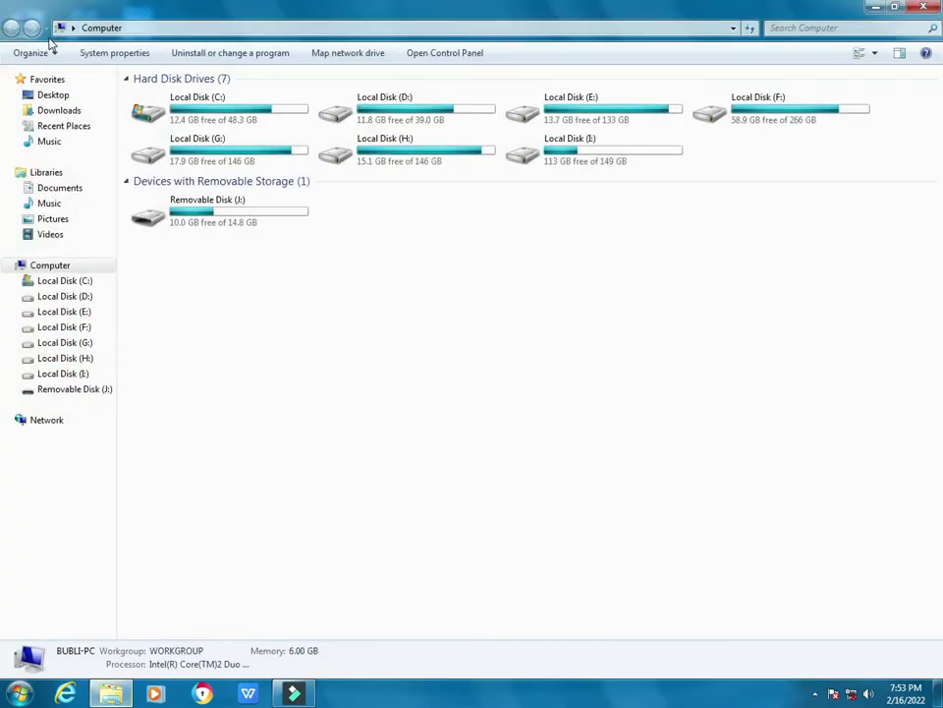
double_click(192, 214)
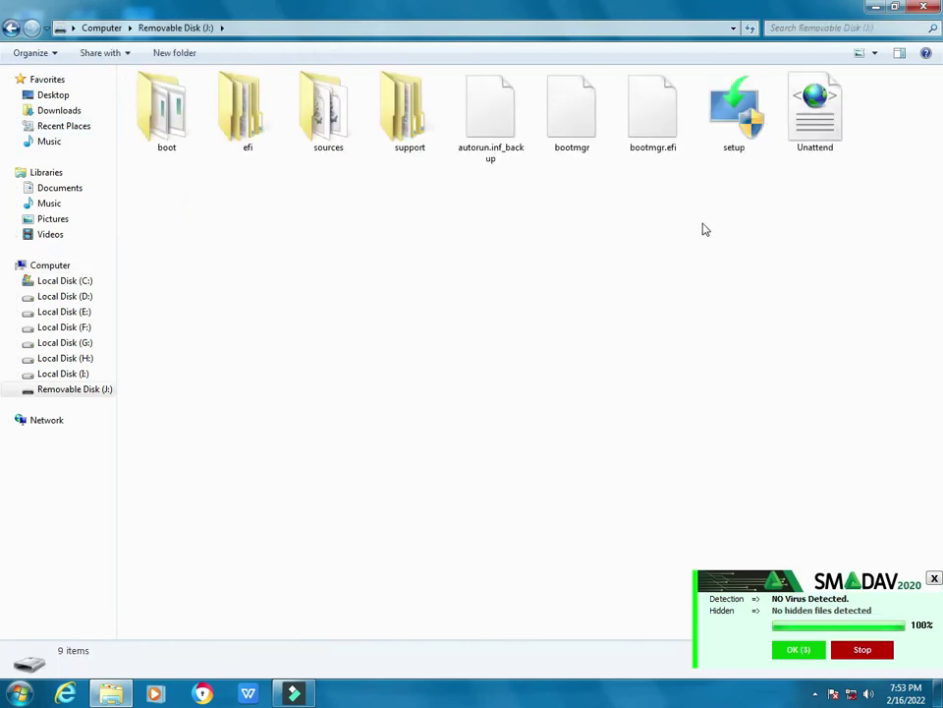
left_click(11, 28)
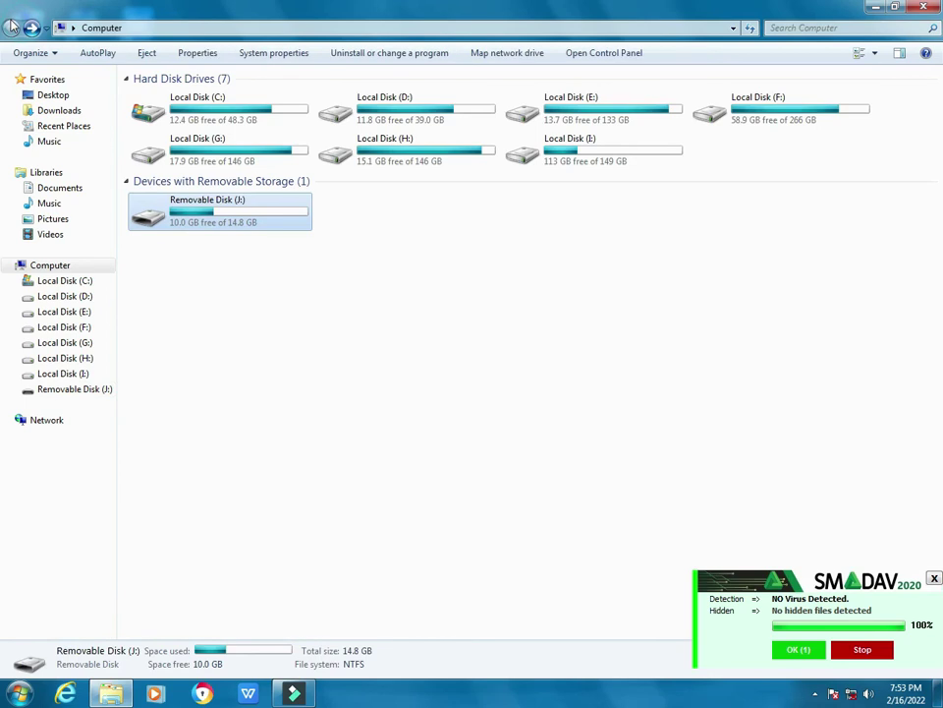
Check the file system and used space in the properties of Removable Disk (J:), and close the properties and the Computer window.
right_click(181, 214)
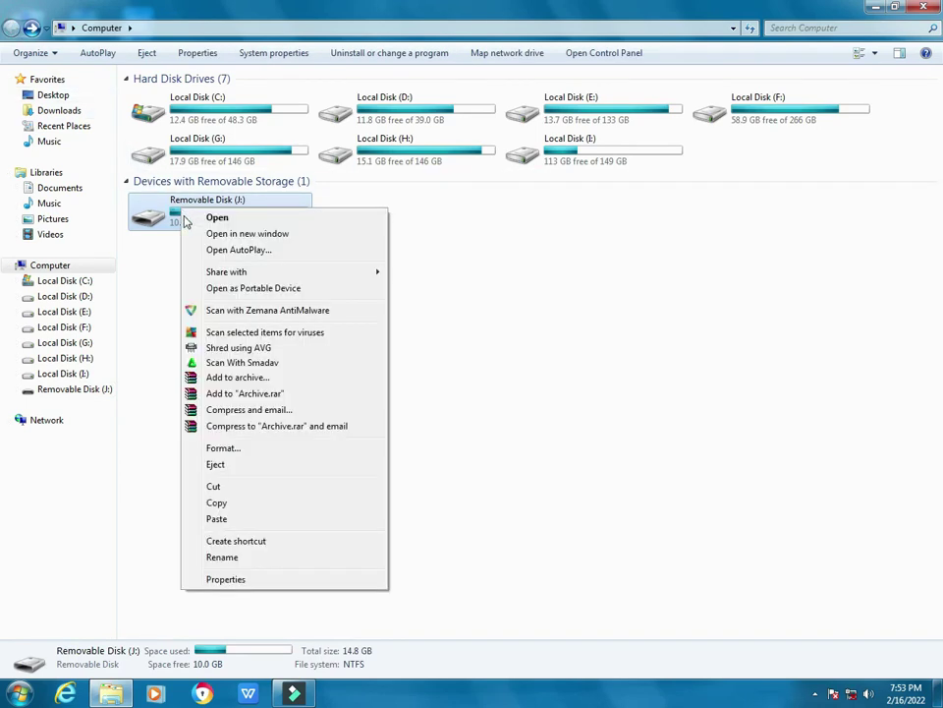
left_click(267, 578)
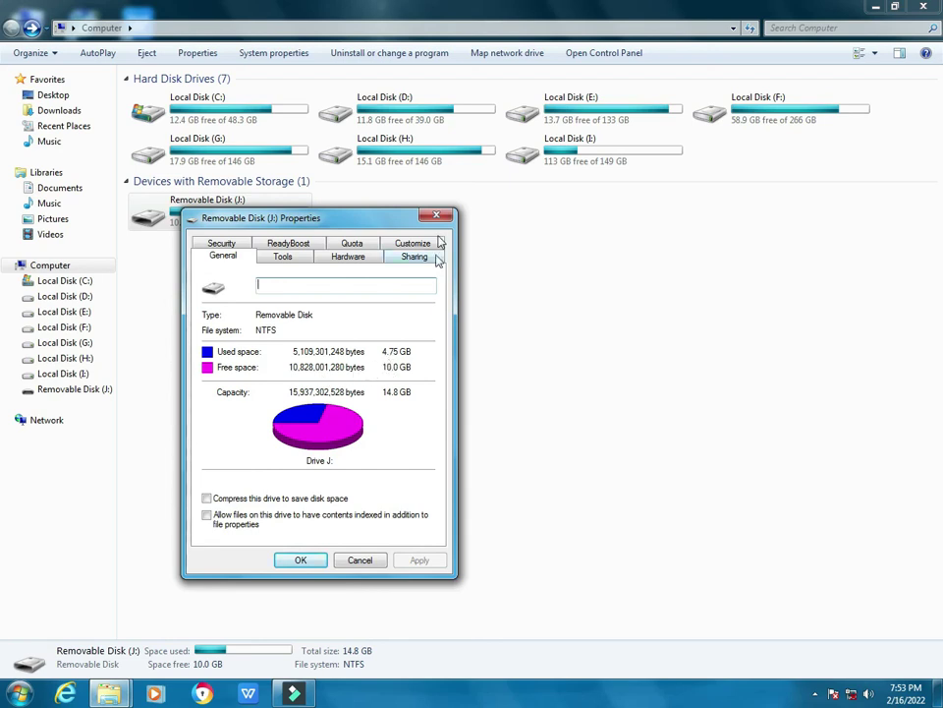
left_click(433, 217)
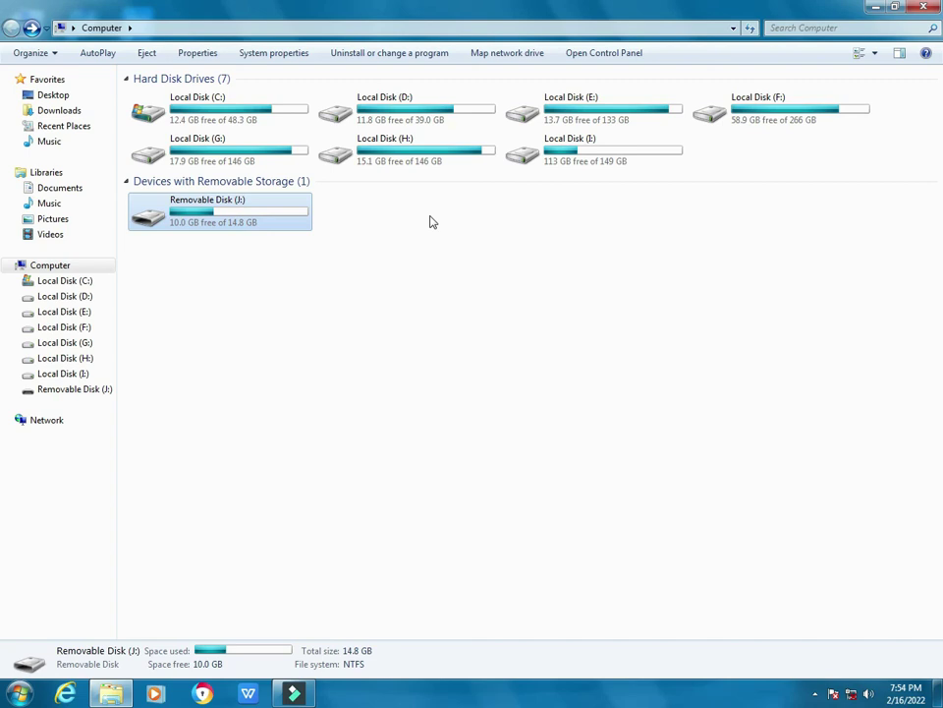
left_click(923, 8)
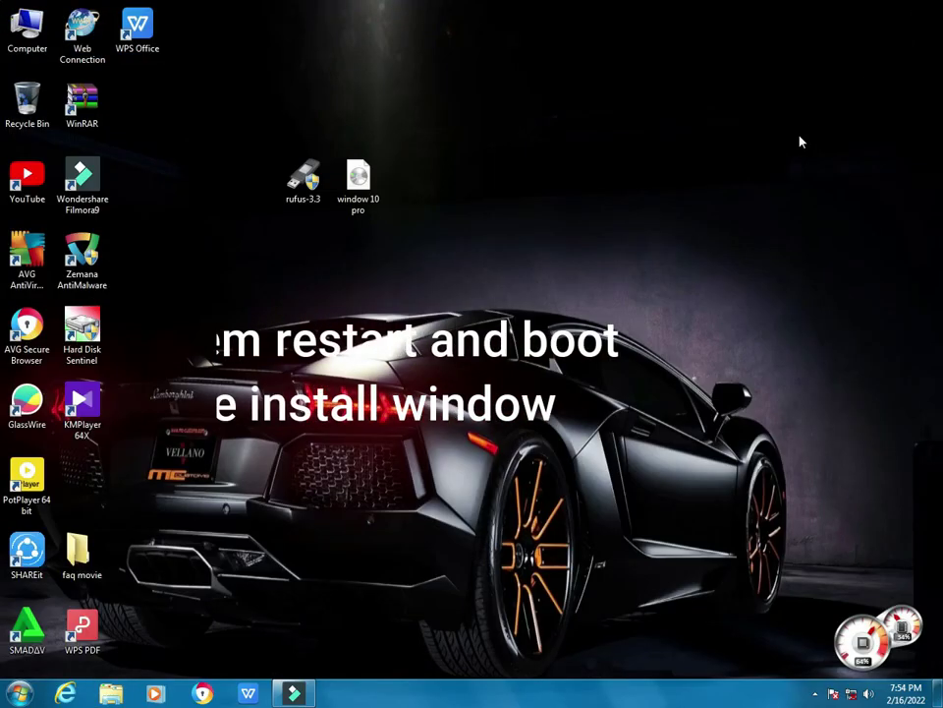